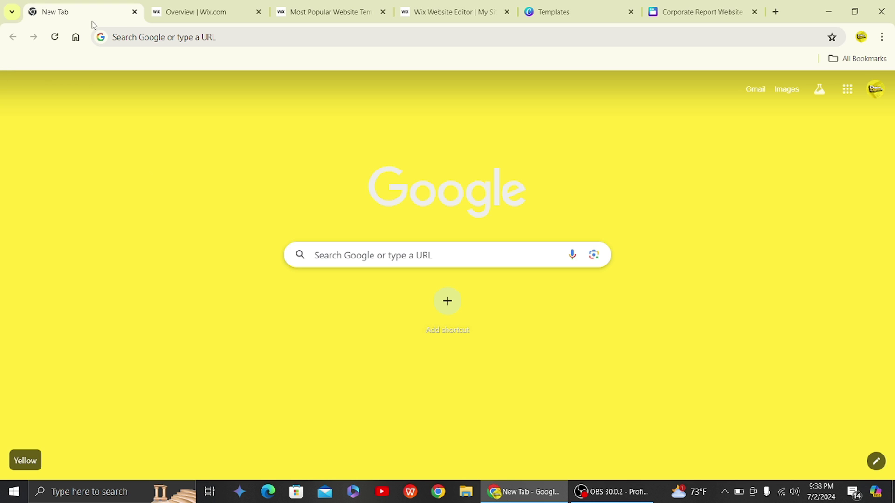
left_click(207, 4)
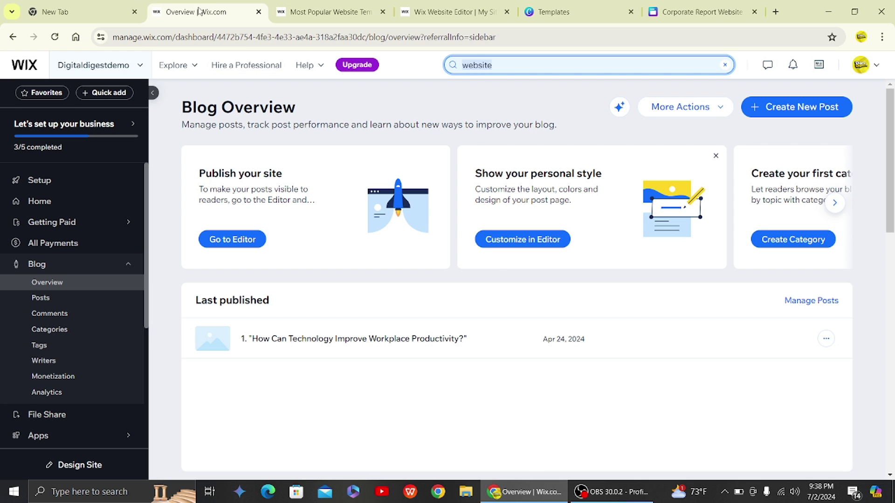
left_click(775, 12)
type("wix.com")
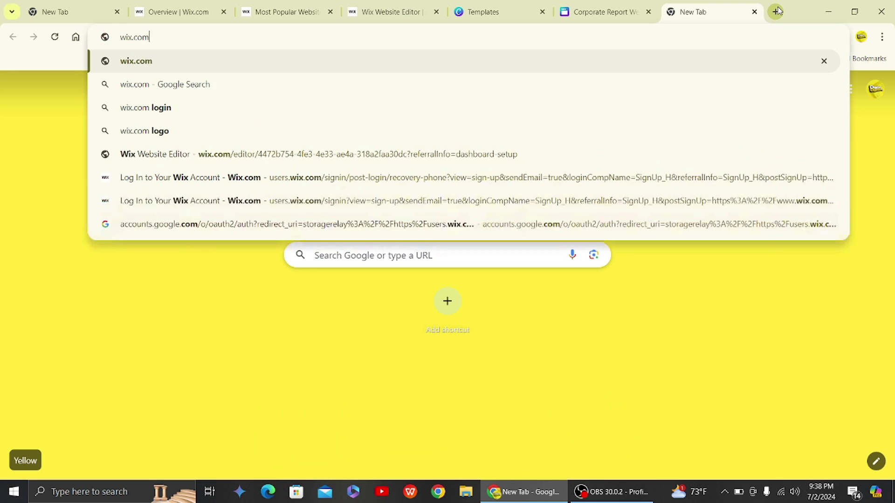
key("Return")
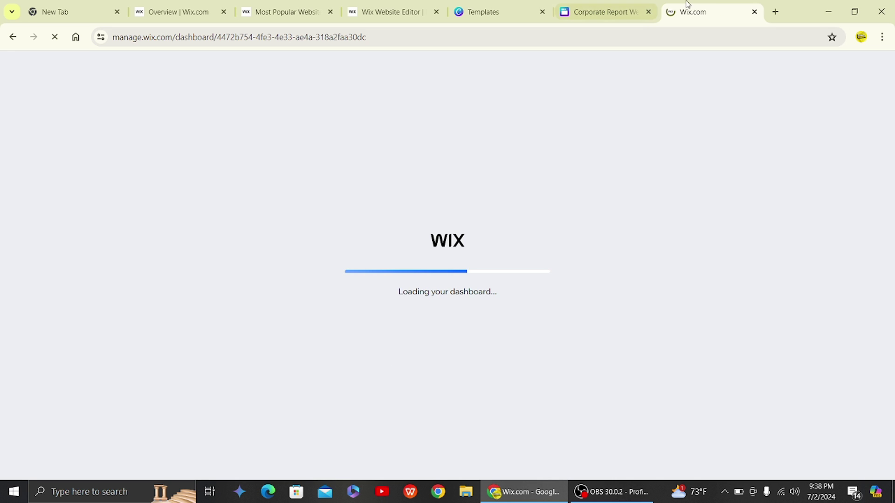
left_click(201, 14)
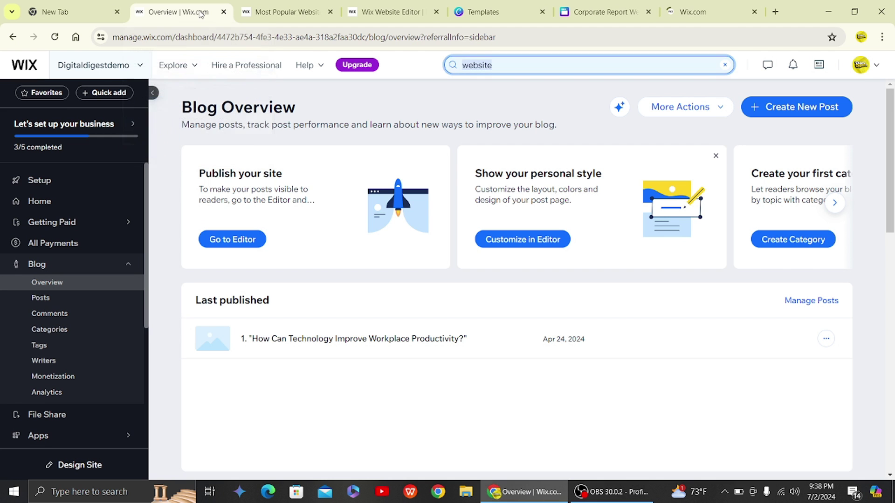
left_click(721, 11)
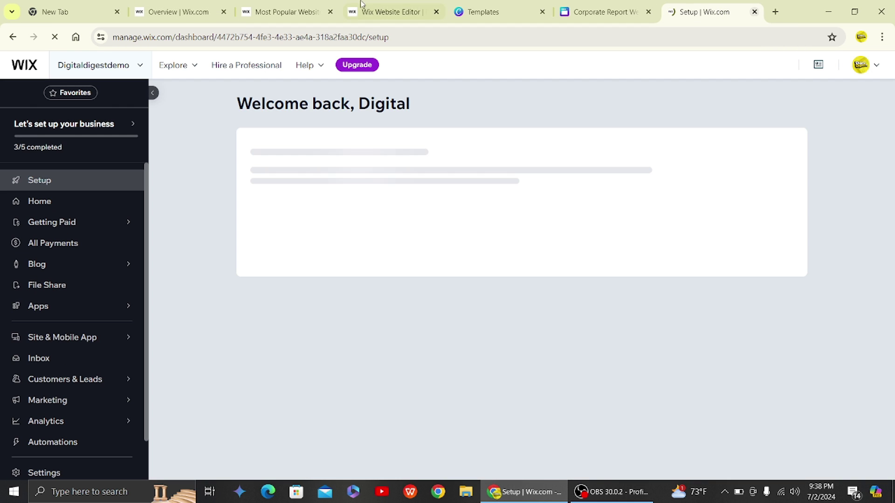
left_click(754, 11)
Open Website Templates from the Wix dashboard's "website" search suggestions and browse the most popular templates
left_click(210, 5)
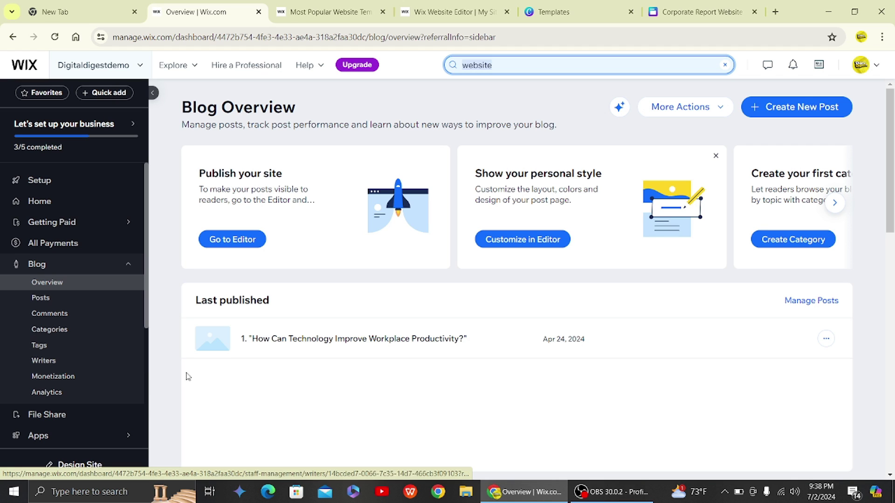
left_click(290, 385)
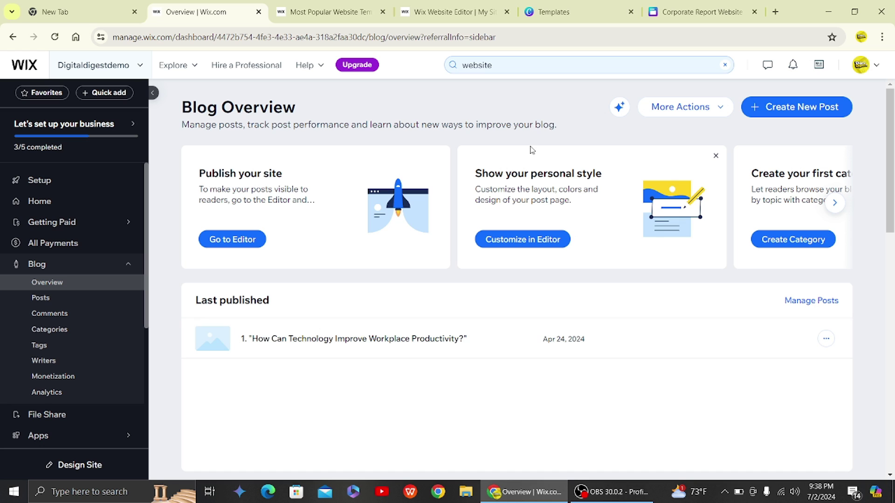
left_click(501, 65)
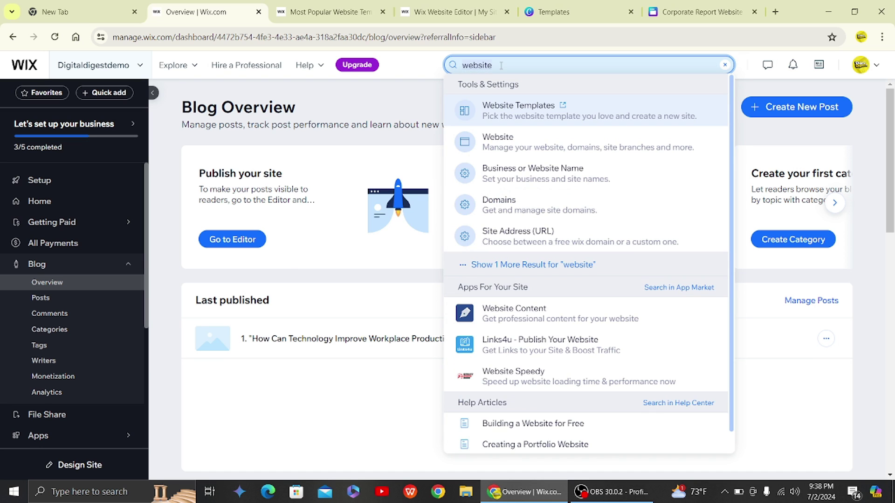
left_click(534, 108)
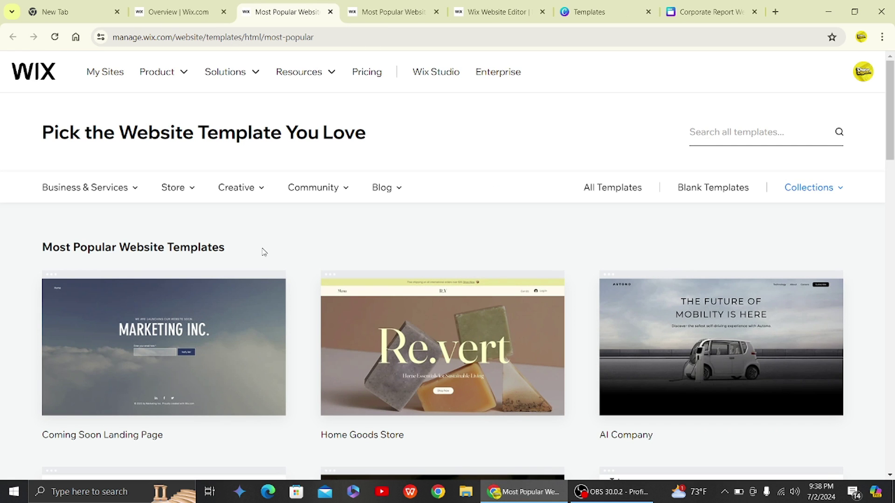
scroll(264, 252, "down", 7)
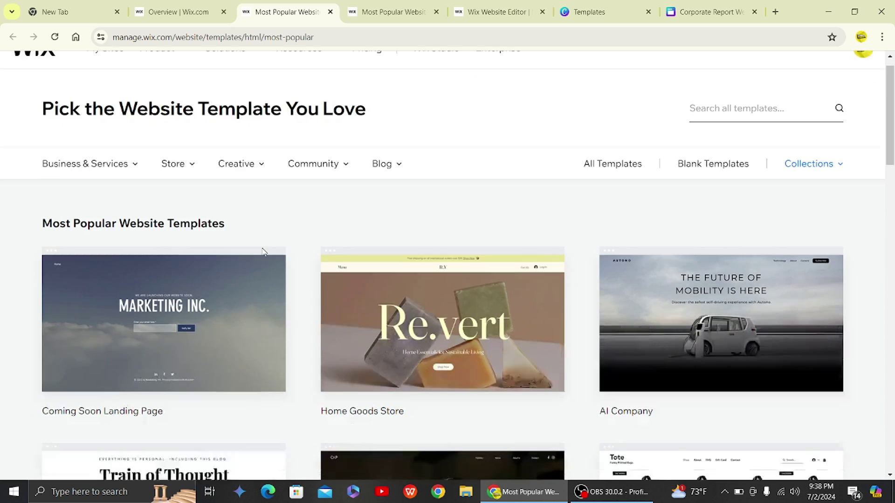
scroll(264, 252, "down", 8)
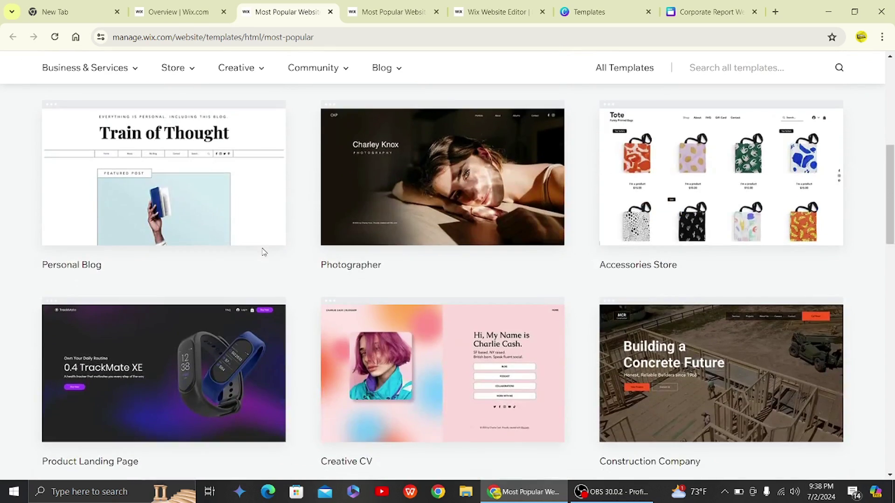
scroll(261, 247, "up", 15)
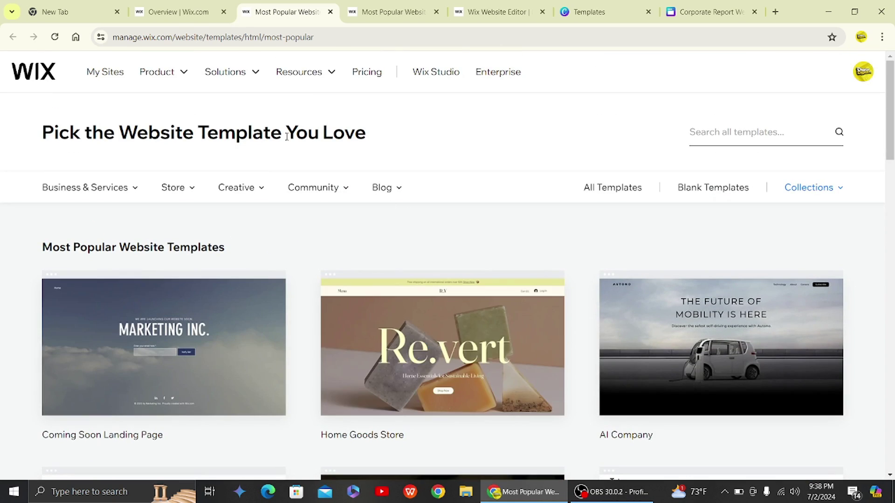
Close the website template pages and bring up the Wix site editor with its Add Elements list dismissed
left_click(330, 11)
left_click(257, 12)
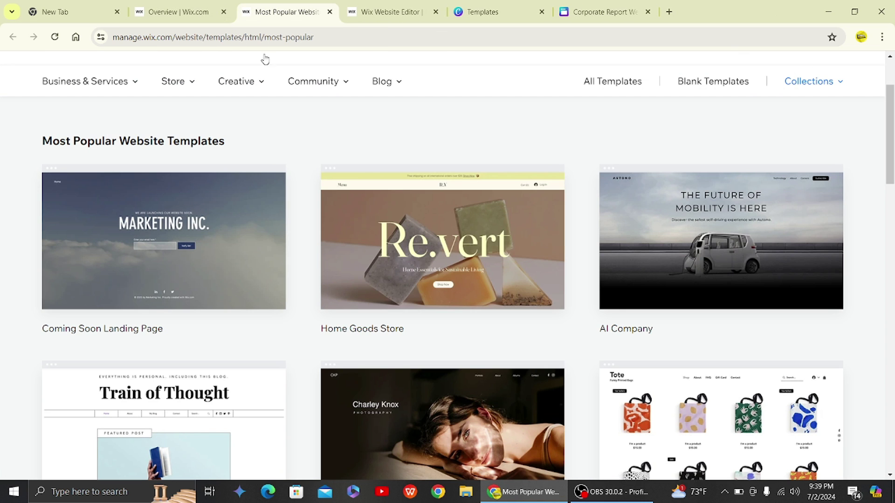
left_click(432, 12)
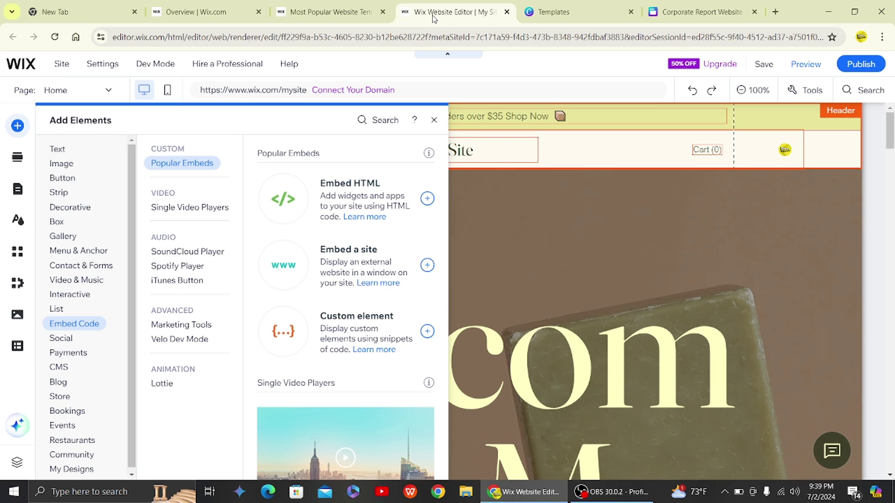
left_click(383, 12)
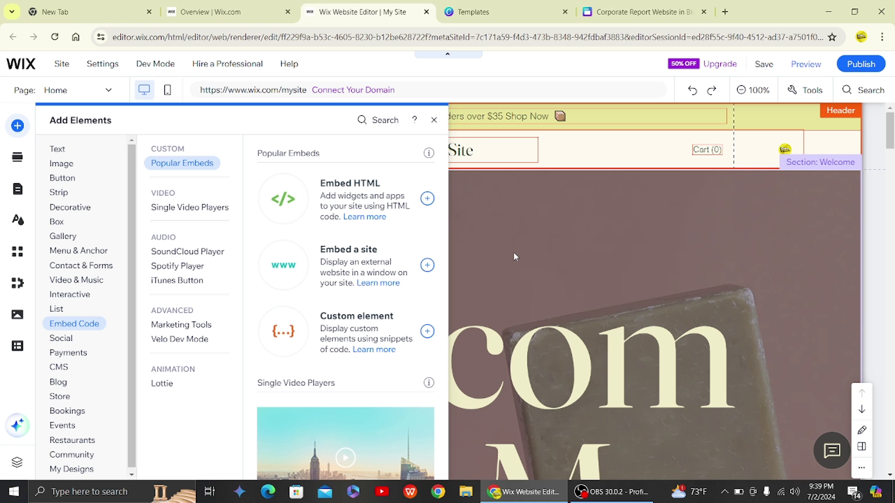
left_click(434, 119)
scroll(403, 310, "down", 2)
scroll(404, 310, "down", 10)
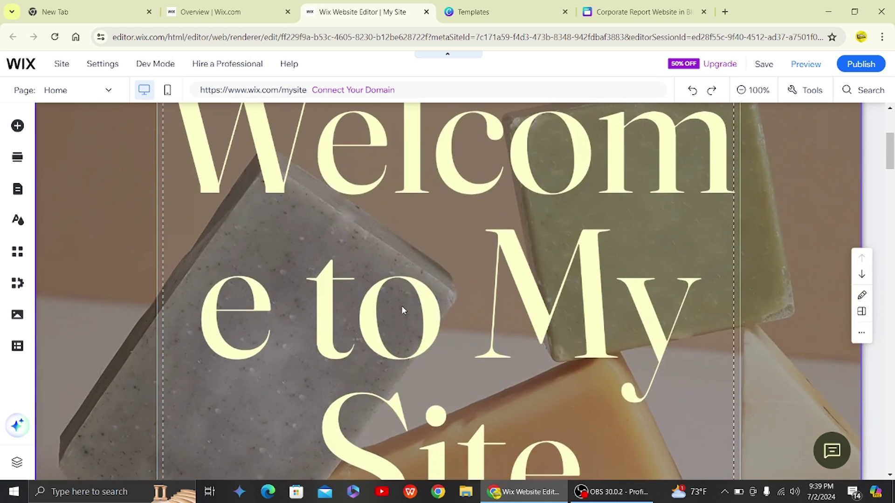
scroll(403, 310, "down", 8)
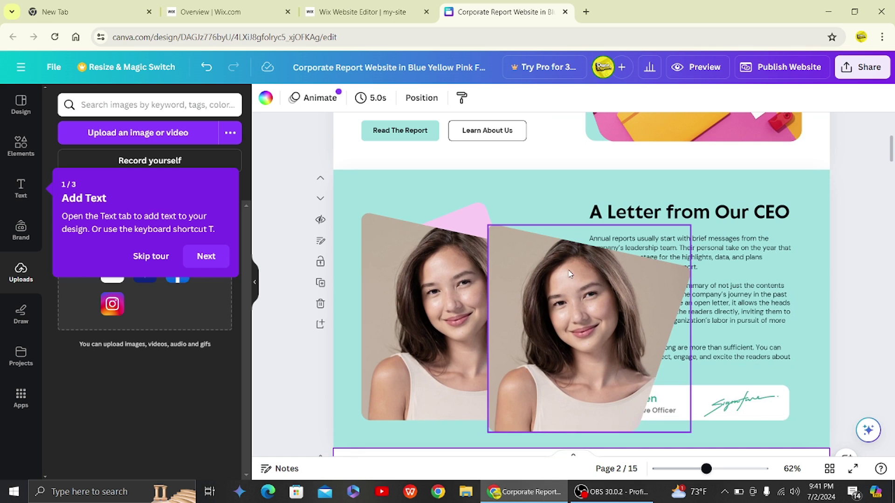
In Canva, create an embed link for the Corporate Report Website design and copy its HTML embed code
scroll(569, 274, "up", 4)
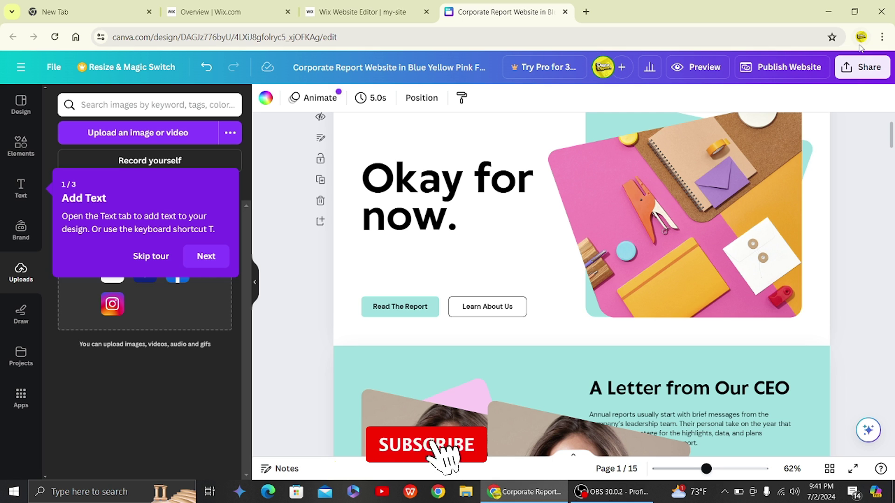
left_click(865, 81)
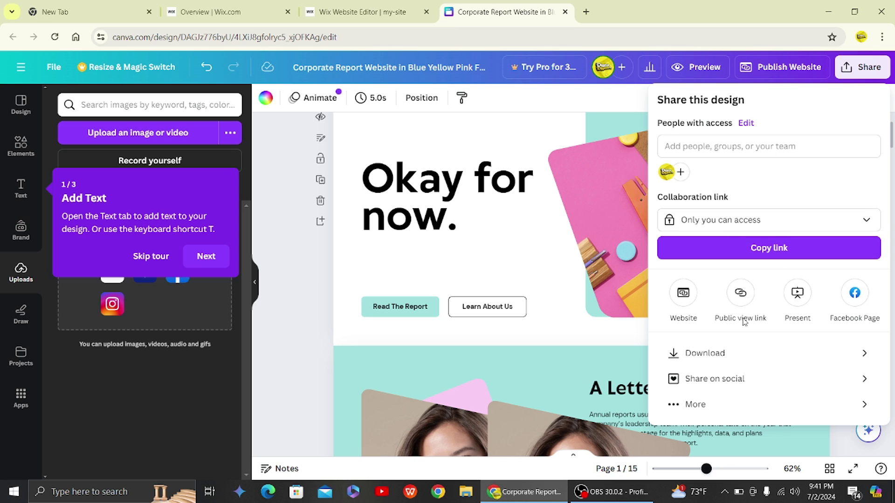
left_click(671, 404)
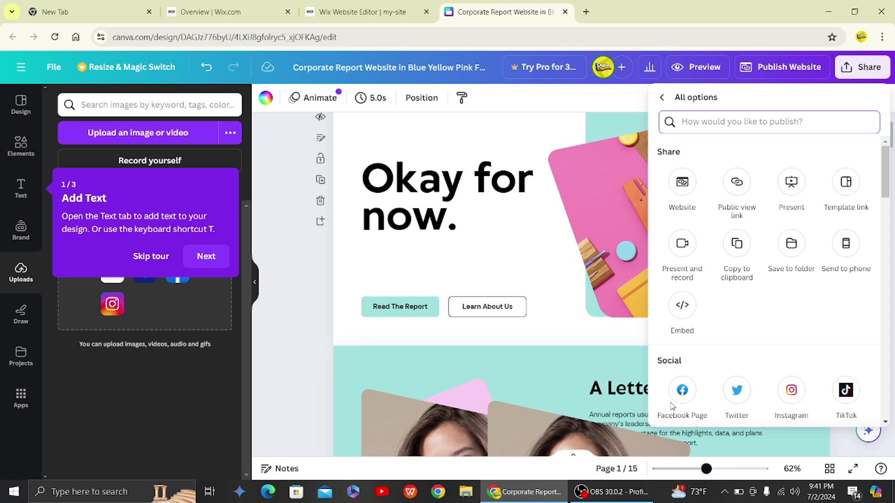
left_click(681, 305)
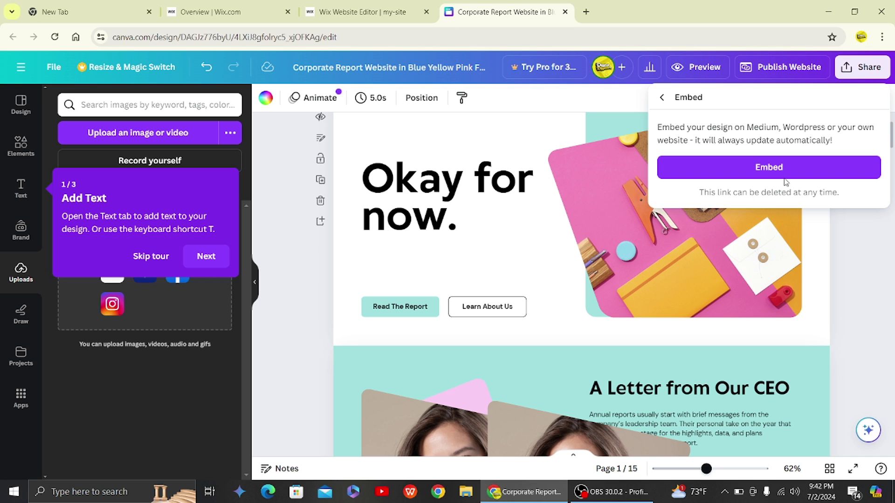
left_click(764, 172)
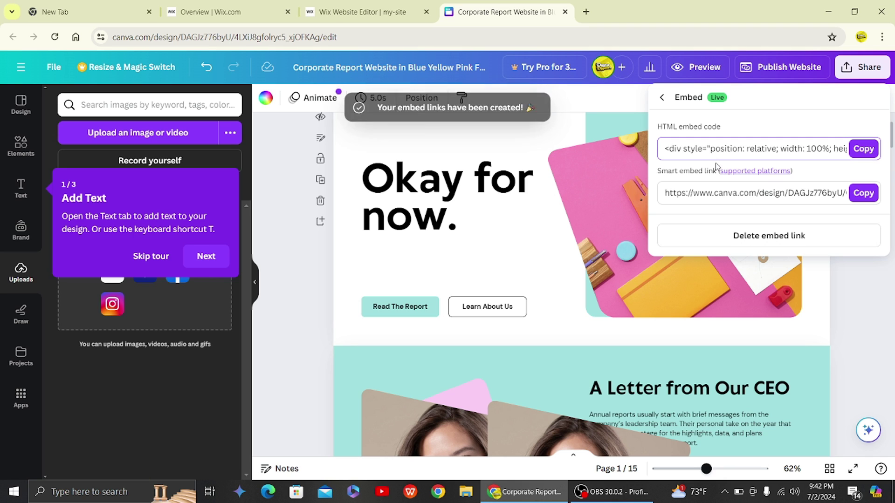
left_click(729, 197)
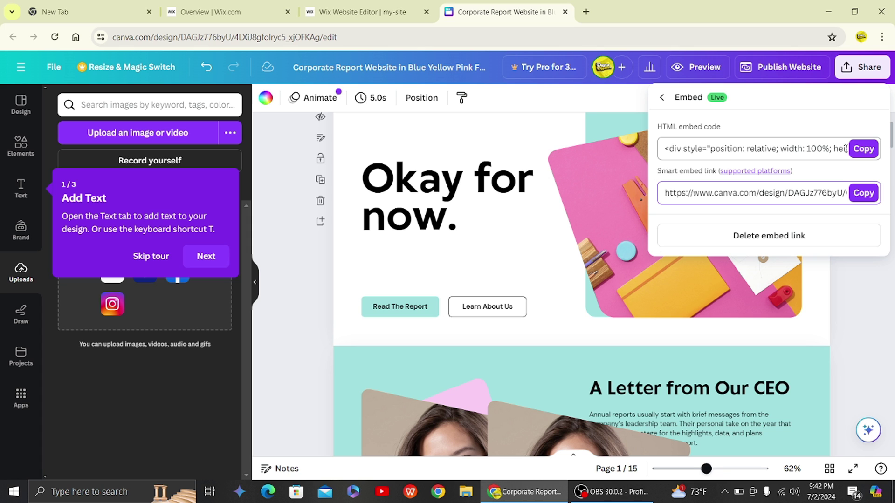
left_click(862, 148)
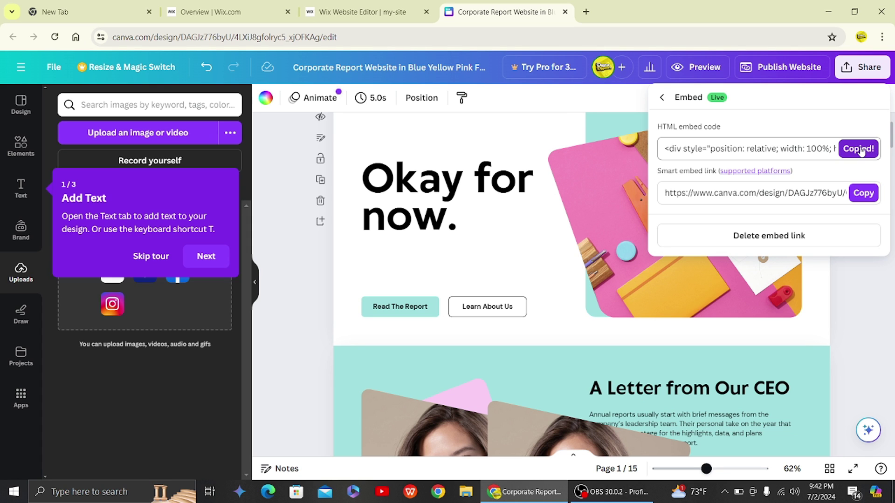
Switch back to the Wix site editor and add an Embed HTML element to the Home page
left_click(329, 11)
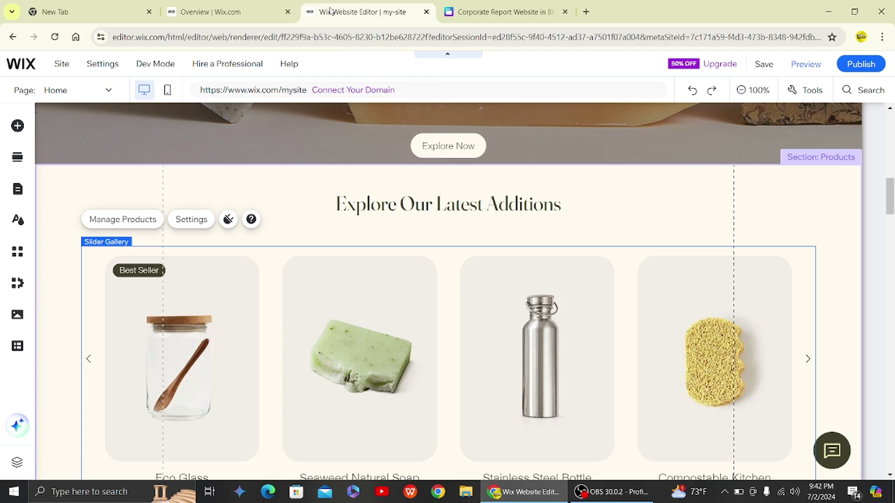
scroll(292, 274, "down", 1)
scroll(291, 274, "down", 6)
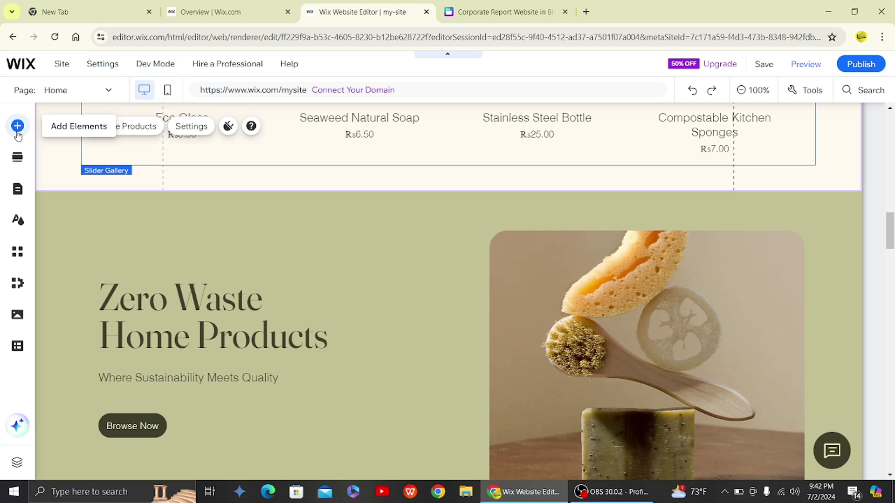
left_click(18, 132)
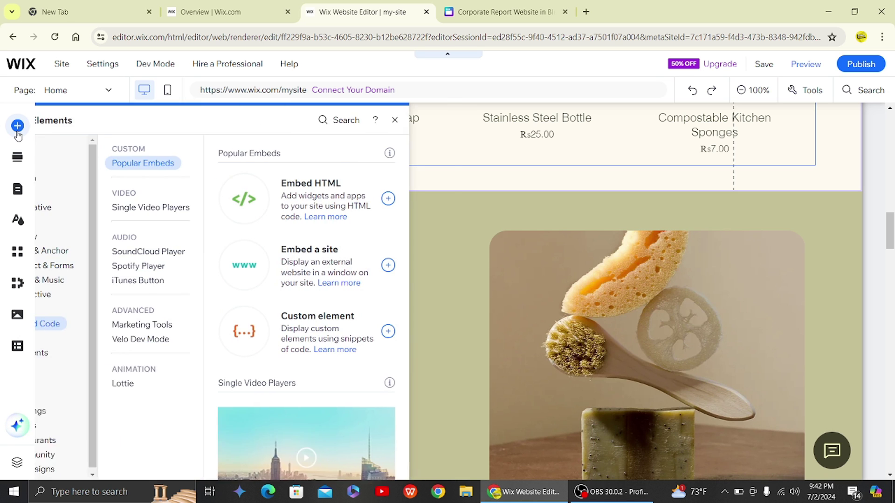
left_click(110, 281)
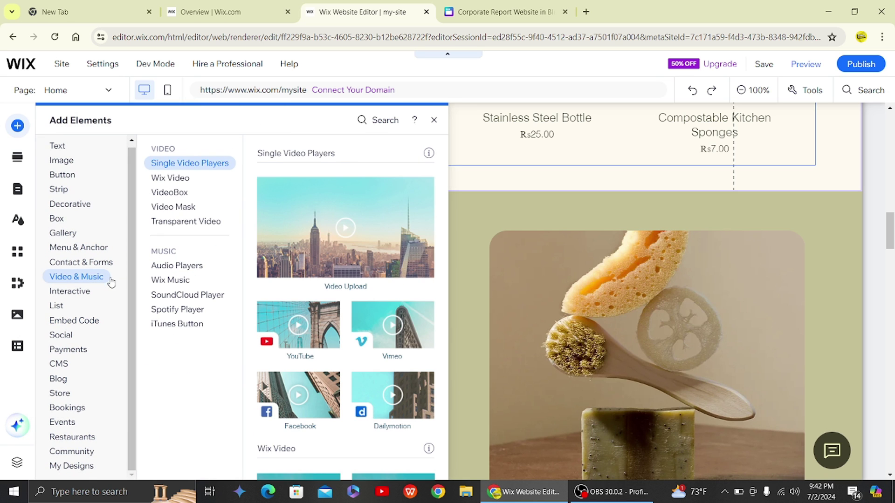
left_click(76, 321)
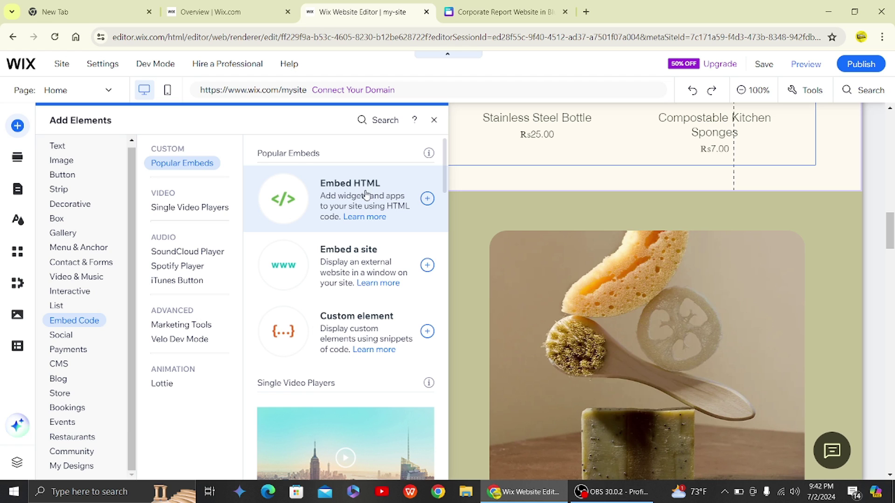
left_click(428, 200)
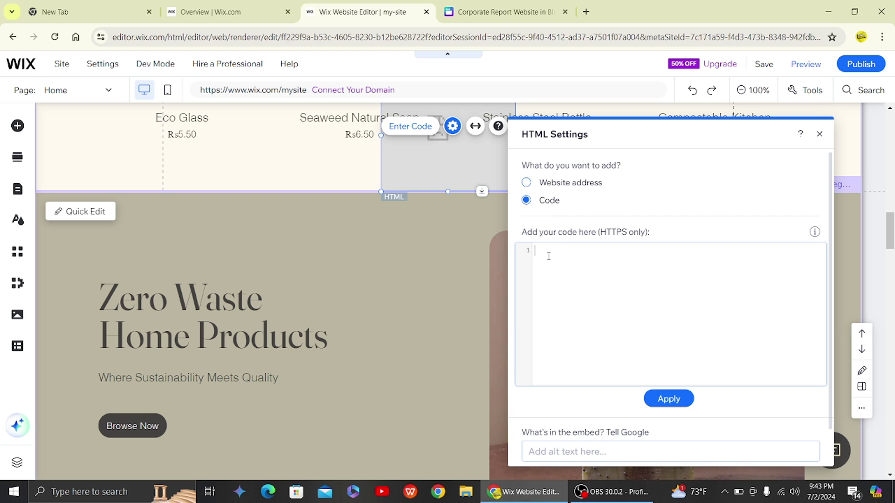
Paste the copied Canva code into the HTML element, apply it, and set the alt text to "Test website"
key("ctrl+v")
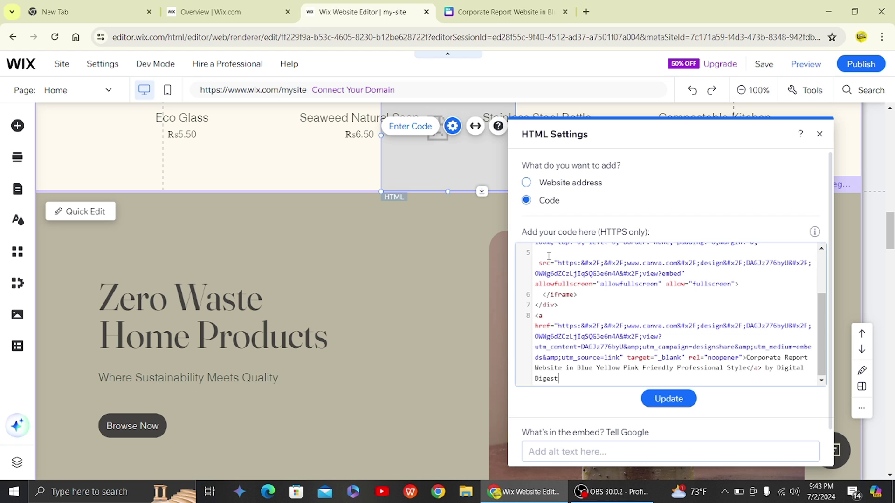
left_click(670, 399)
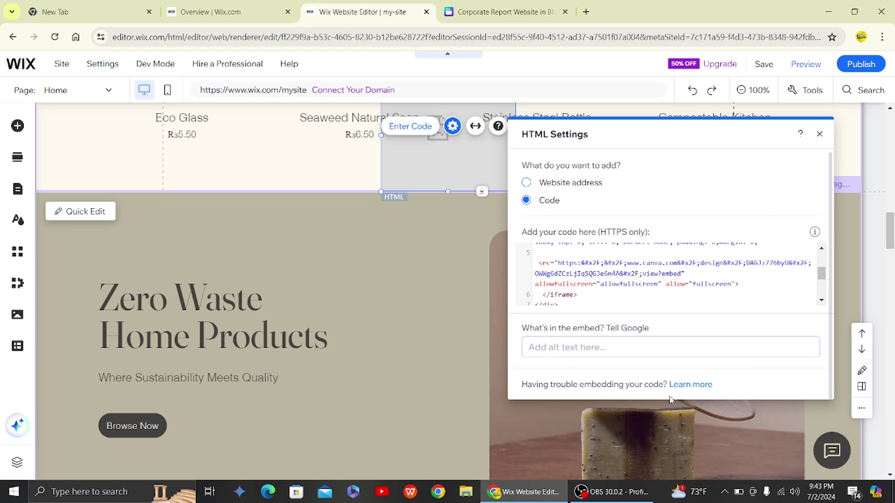
left_click(565, 348)
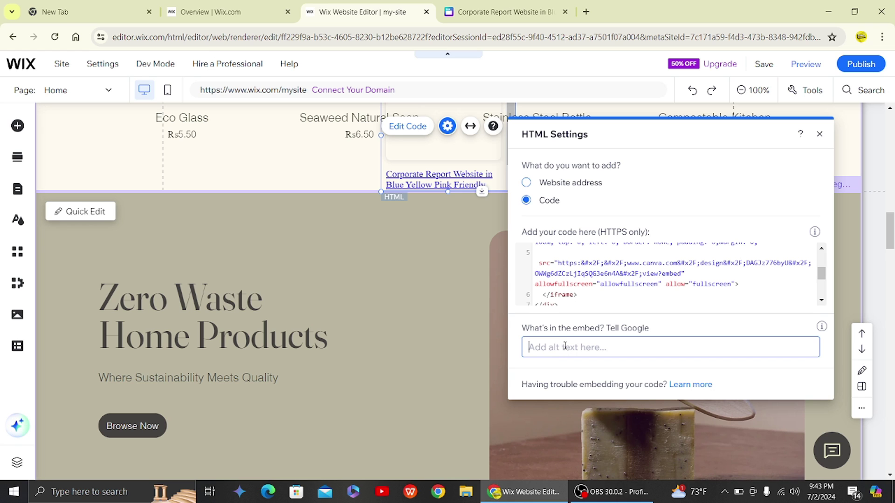
type("Tes")
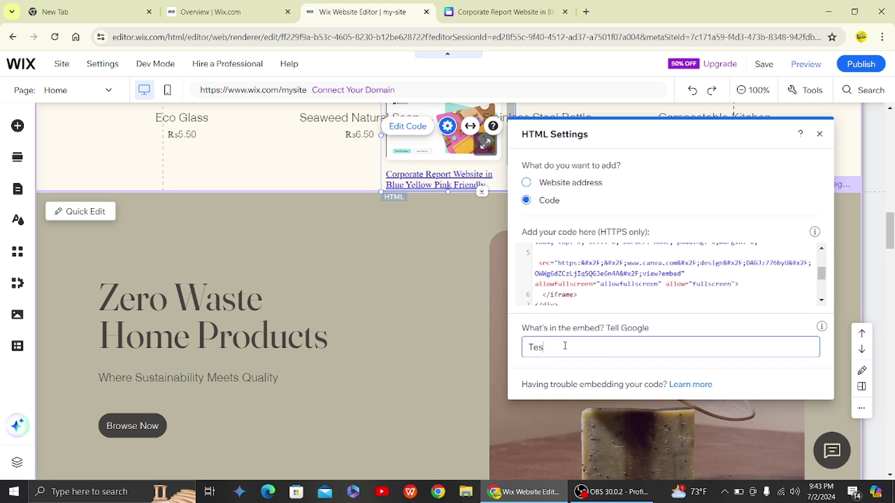
type("t website")
left_click(819, 134)
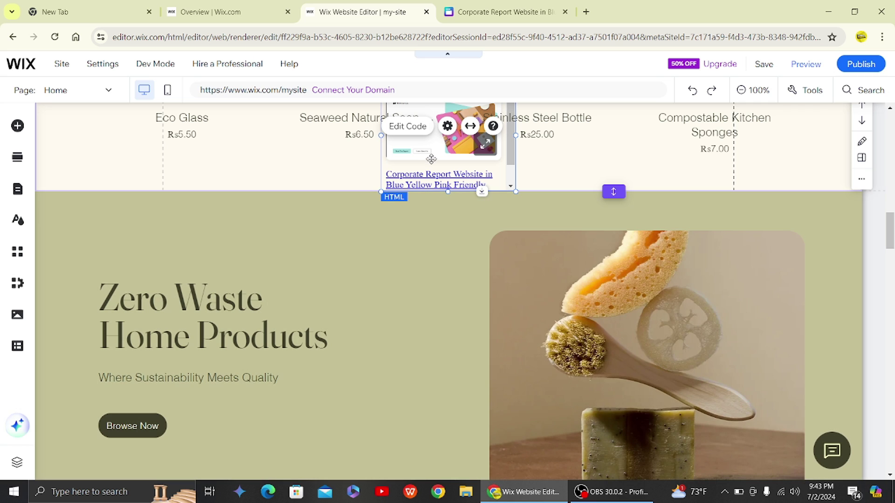
Move the embedded Canva design down the page to the upper-left part of the Browse Our Collections section
left_click_drag(429, 160, 399, 392)
scroll(415, 244, "down", 5)
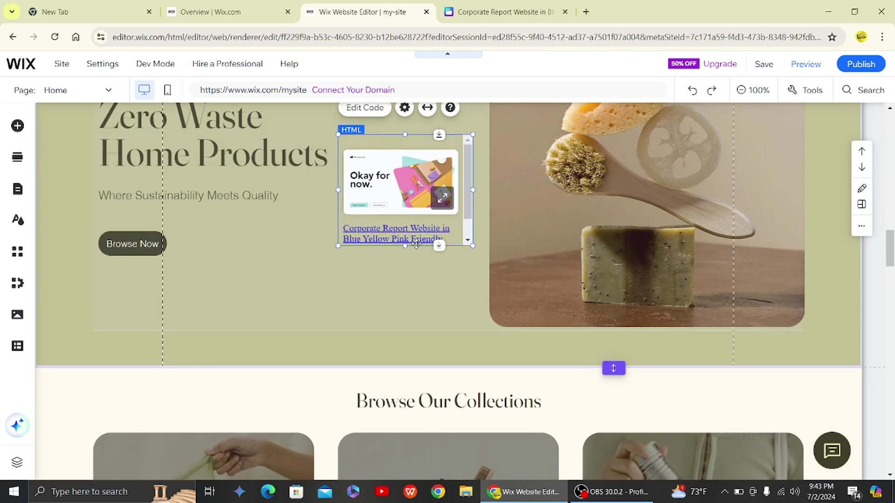
left_click_drag(416, 244, 166, 389)
scroll(242, 291, "down", 4)
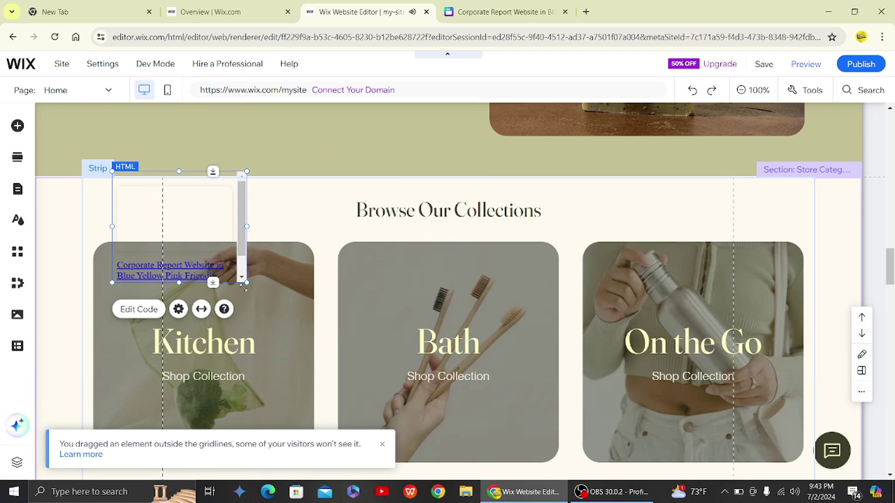
Enlarge the embedded Canva design from its lower-right corner until it reaches across to the On the Go collection
left_click_drag(248, 282, 682, 384)
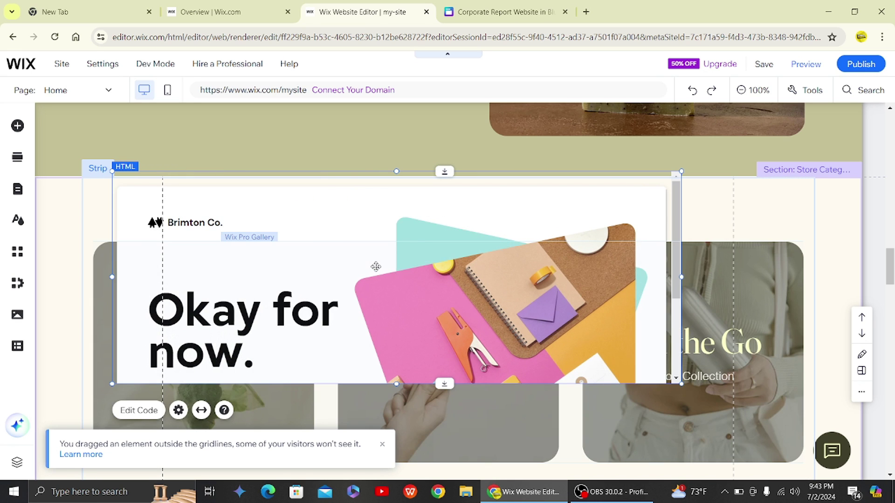
scroll(439, 301, "down", 2)
scroll(439, 301, "down", 1)
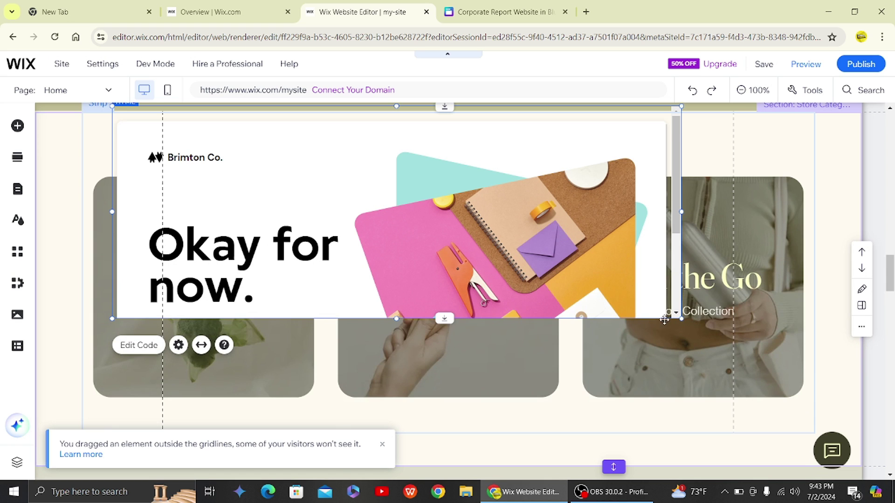